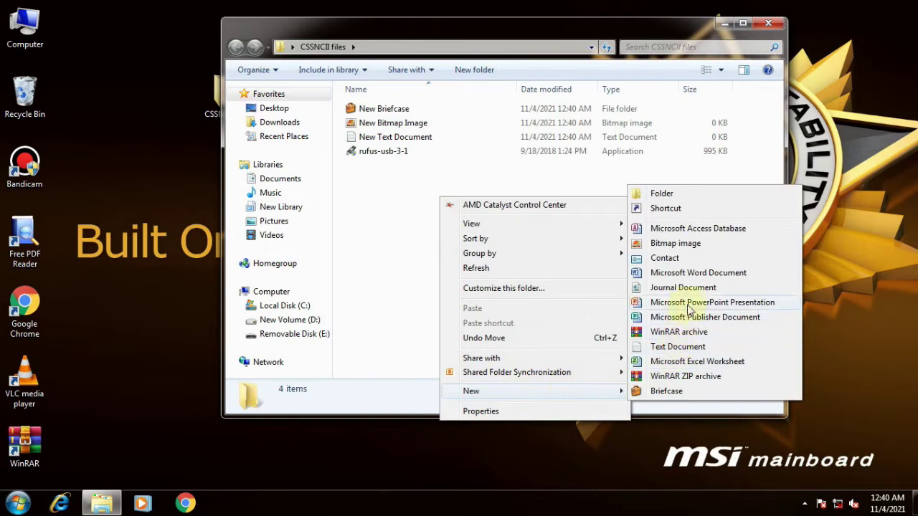
Create a new folder and a new Journal Document in the CSSNCII files folder, keeping their default names
click(658, 194)
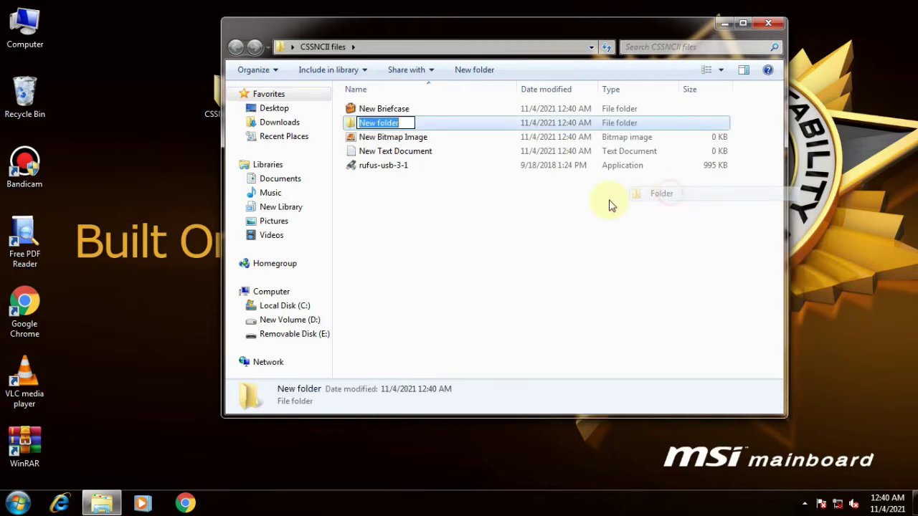
right_click(422, 226)
mouse_move(563, 417)
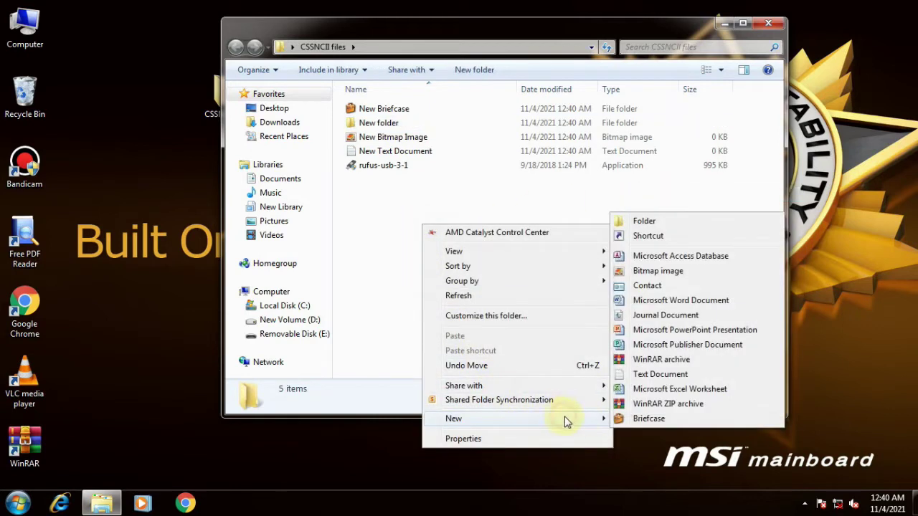
click(667, 319)
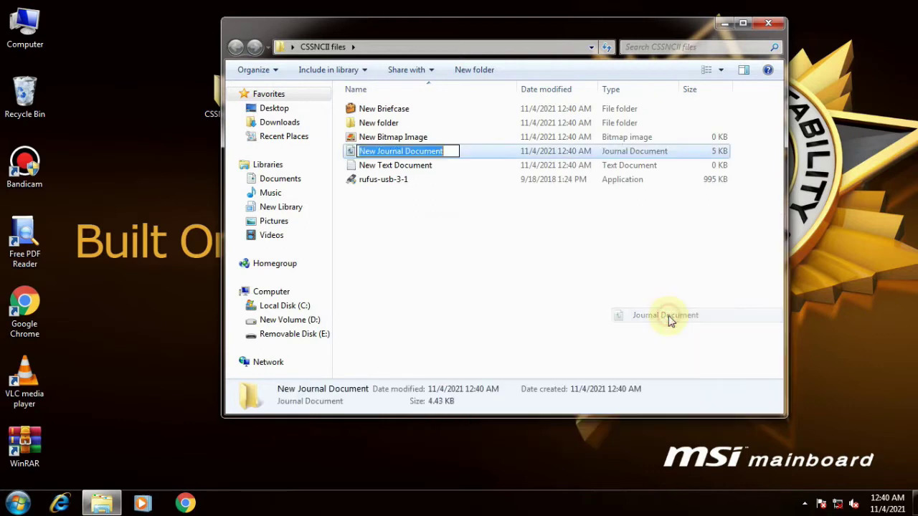
click(488, 256)
Add a new Microsoft Excel Worksheet and a new Microsoft Access Database to the CSSNCII files folder with default names
right_click(487, 256)
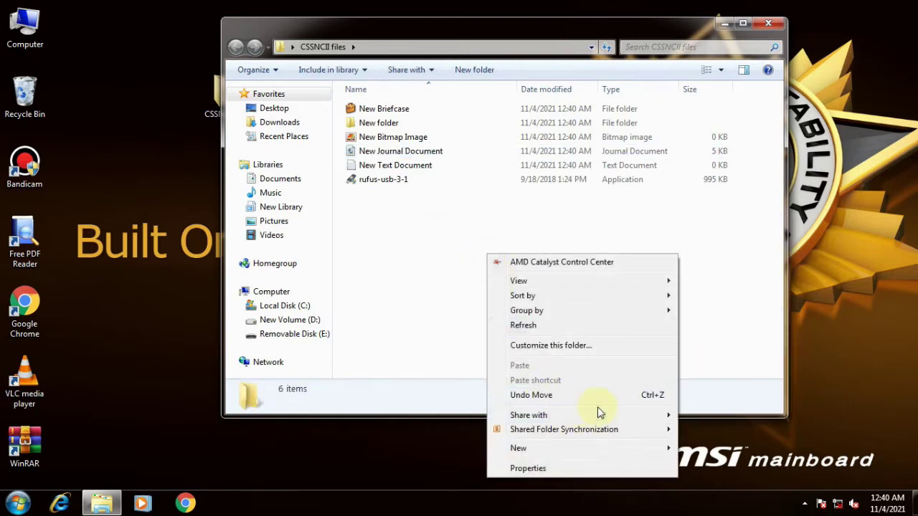
mouse_move(610, 446)
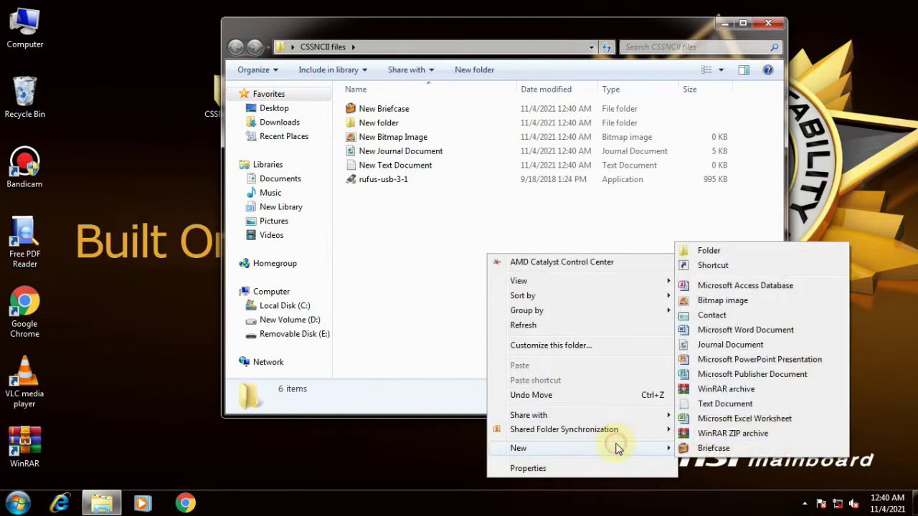
click(728, 420)
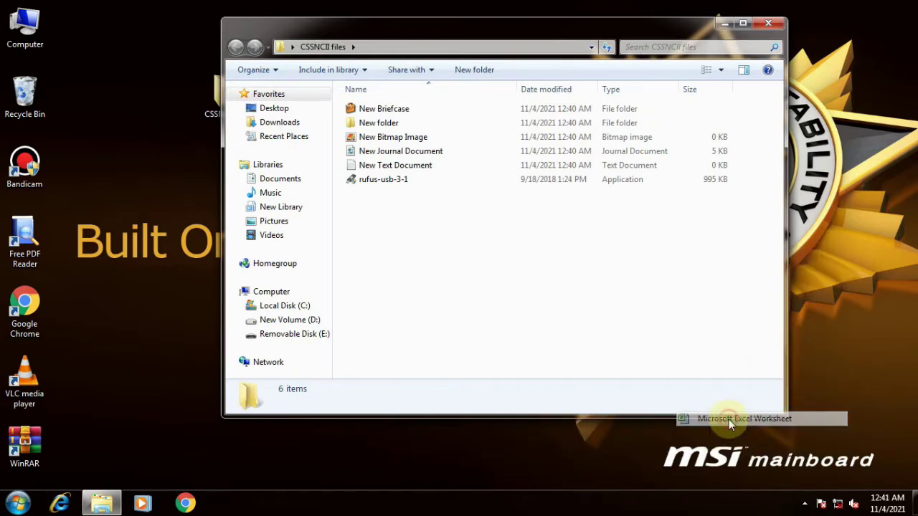
click(495, 301)
right_click(463, 262)
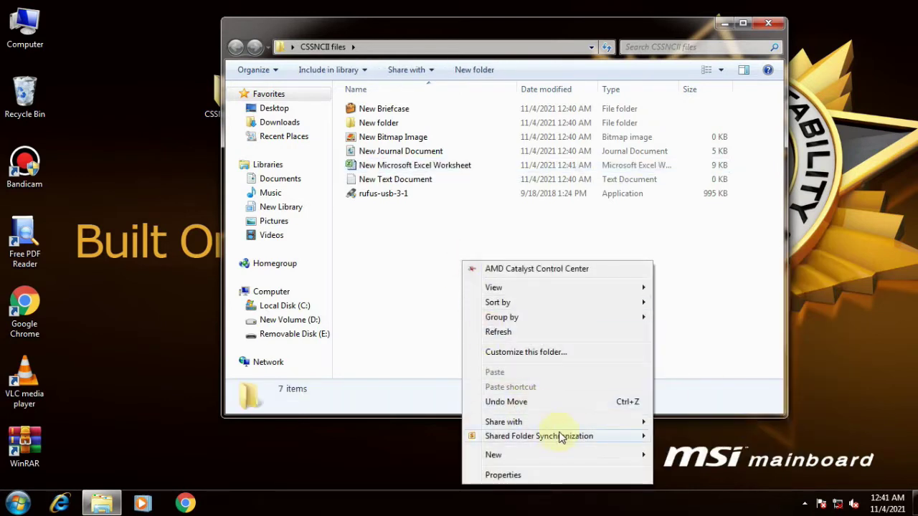
mouse_move(614, 454)
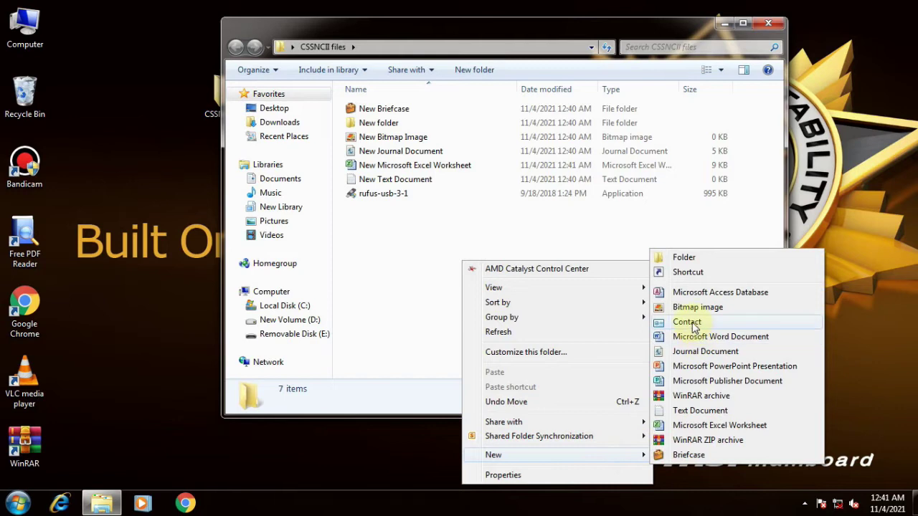
click(694, 293)
click(532, 293)
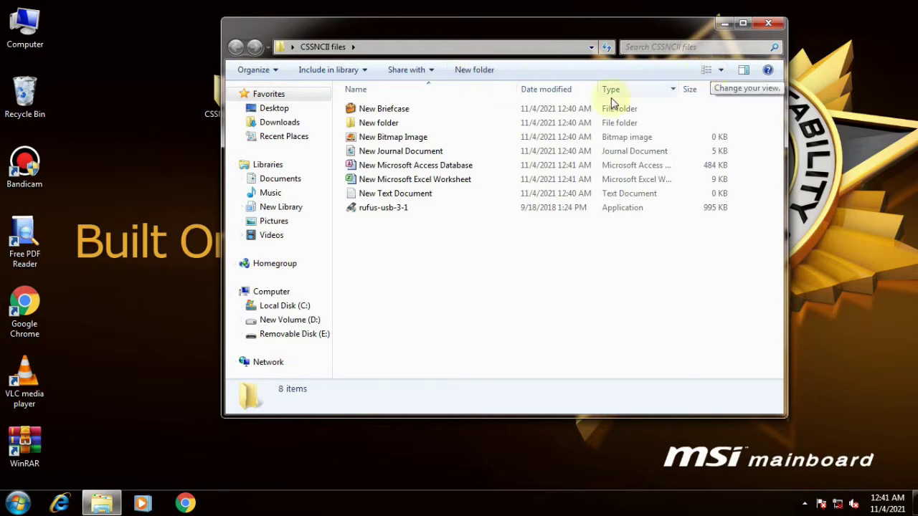
Close the CSSNCII files folder window and refresh the desktop
click(769, 26)
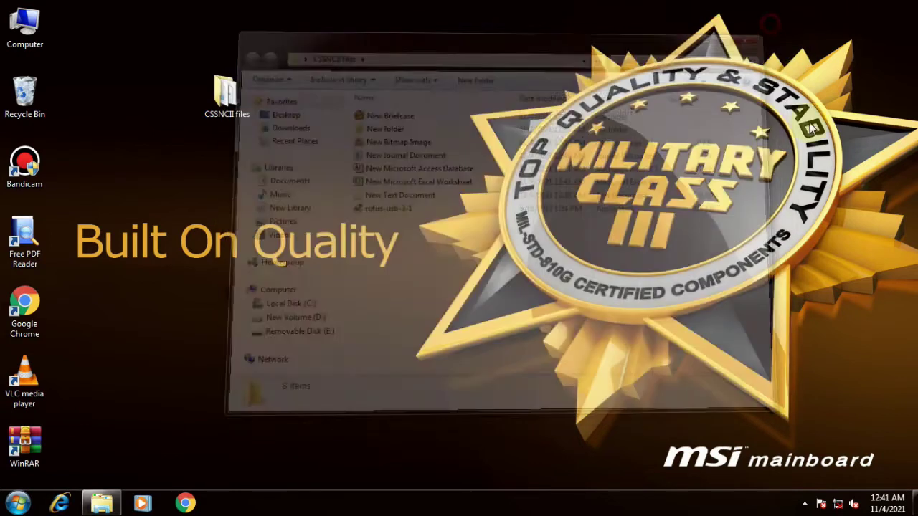
right_click(561, 63)
click(595, 122)
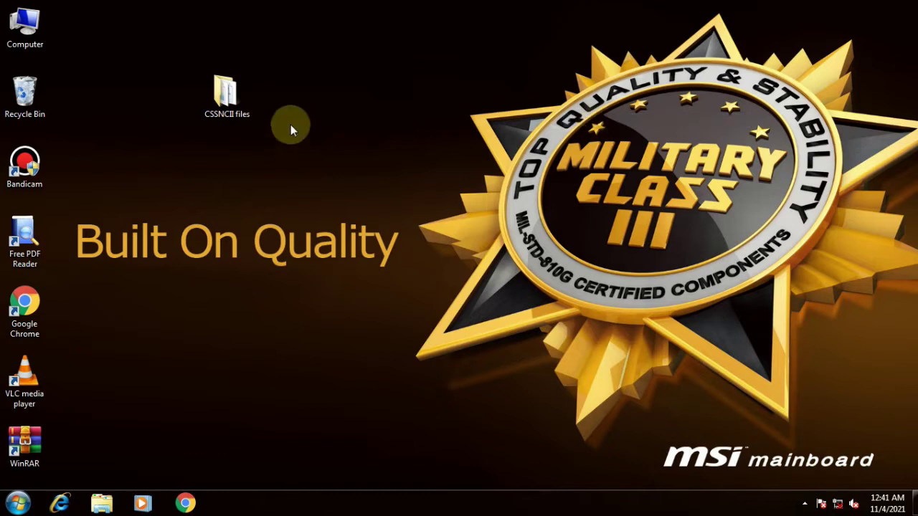
Check the size of the CSSNCII files folder in its properties, and close them without changes
click(225, 93)
right_click(227, 95)
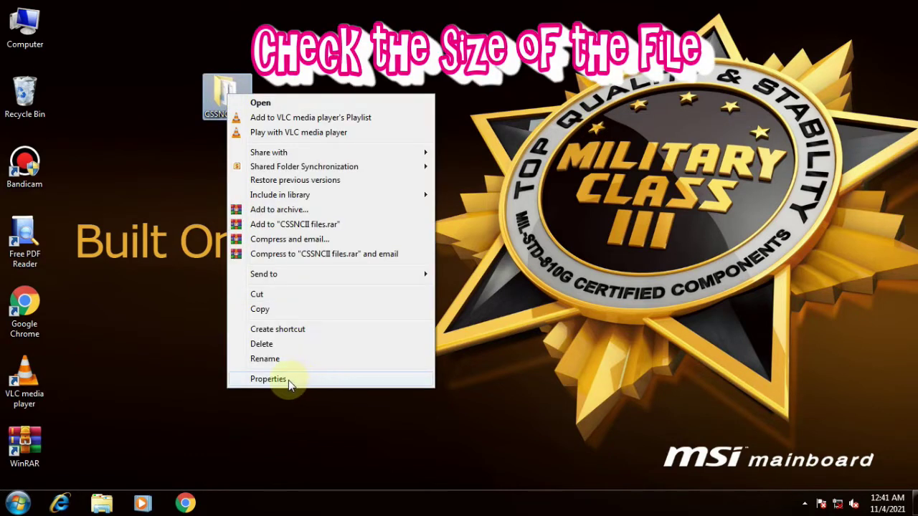
click(285, 380)
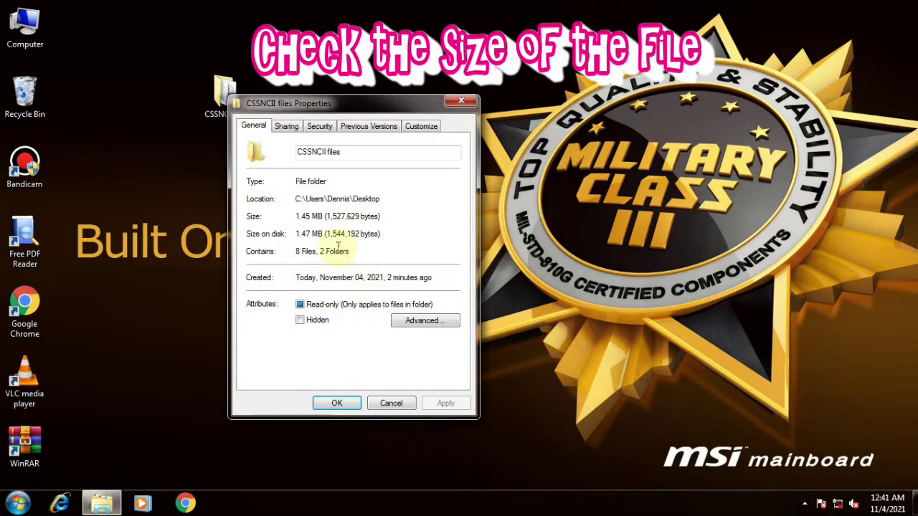
drag(296, 215, 386, 217)
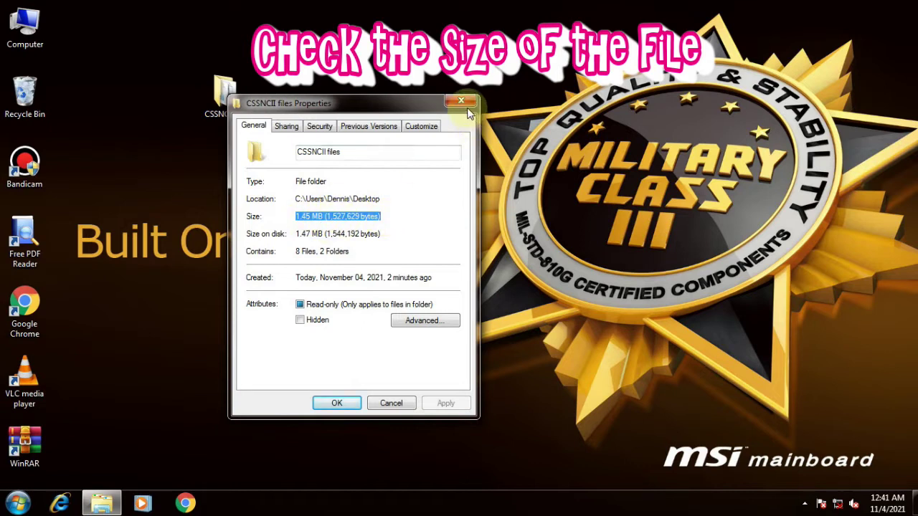
drag(346, 153, 272, 149)
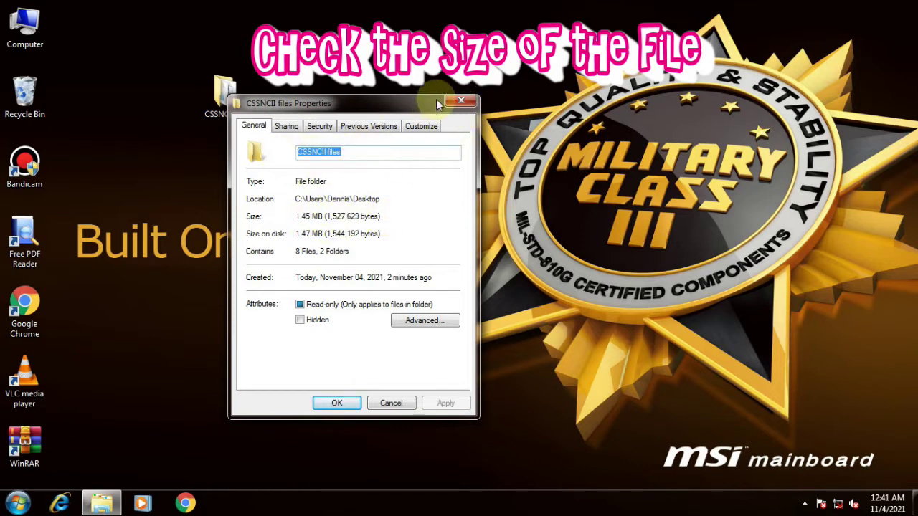
click(461, 100)
Move the CSSNCII files folder on the desktop to the spot beside the Computer icon
click(230, 115)
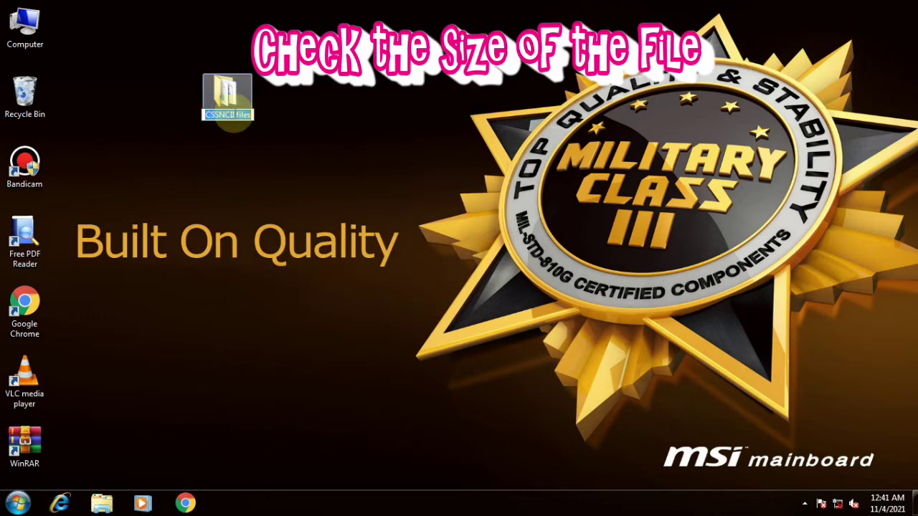
drag(227, 93, 103, 35)
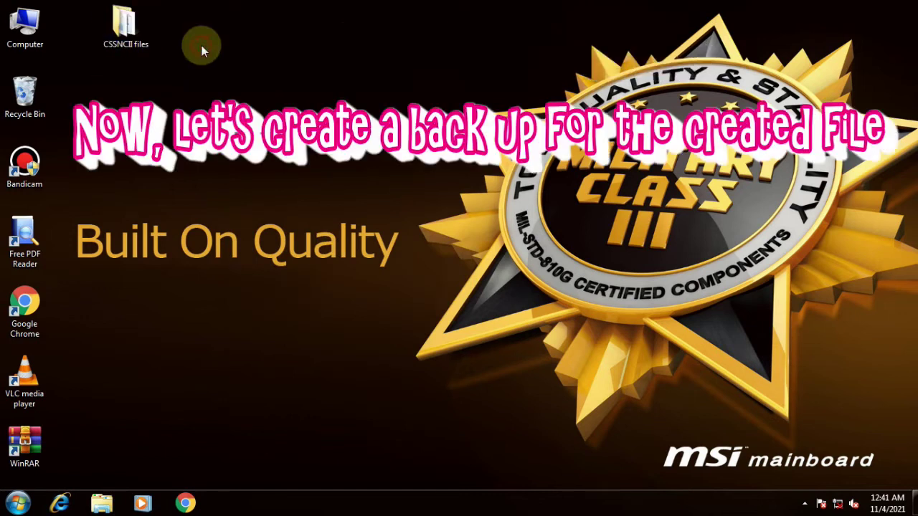
Search for "back", open Backup and Restore, and start setting up a backup
click(17, 503)
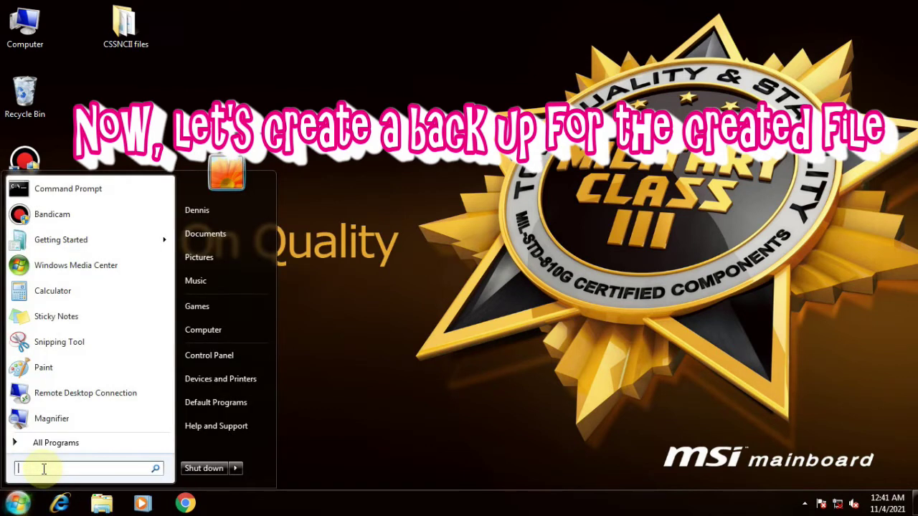
text(back)
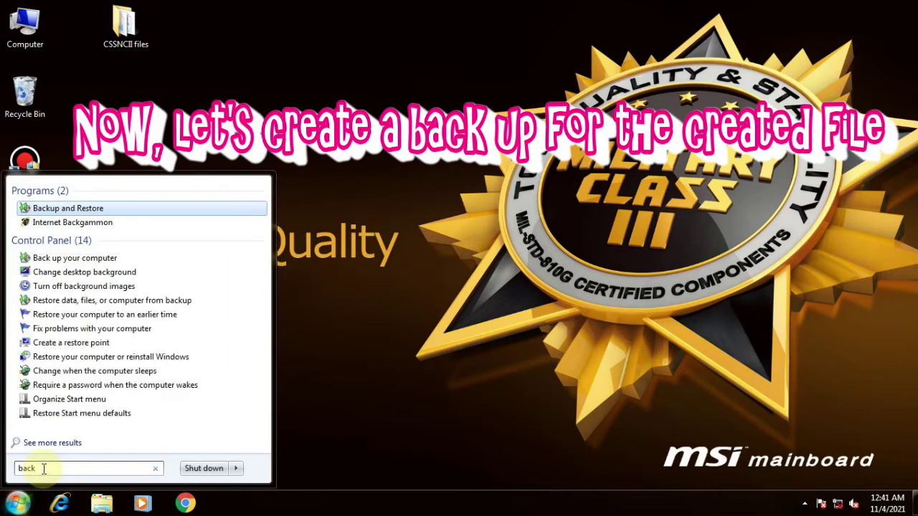
click(77, 208)
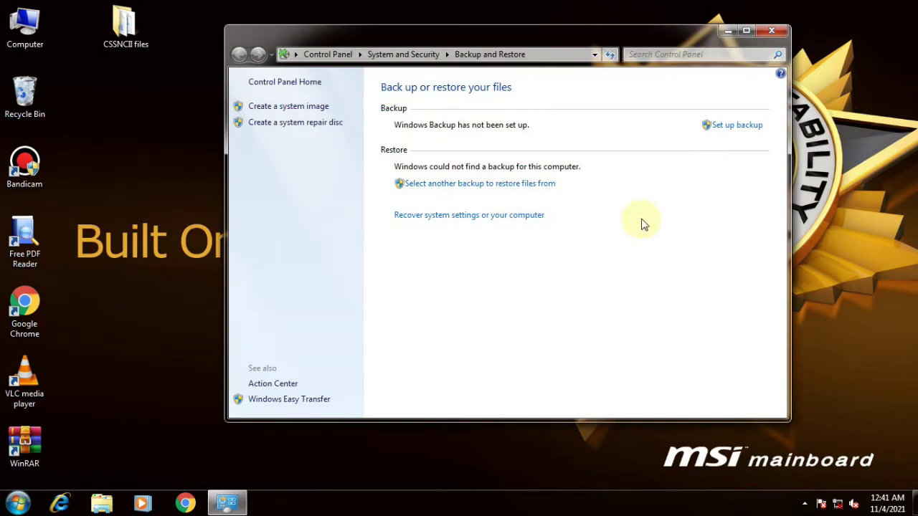
click(745, 127)
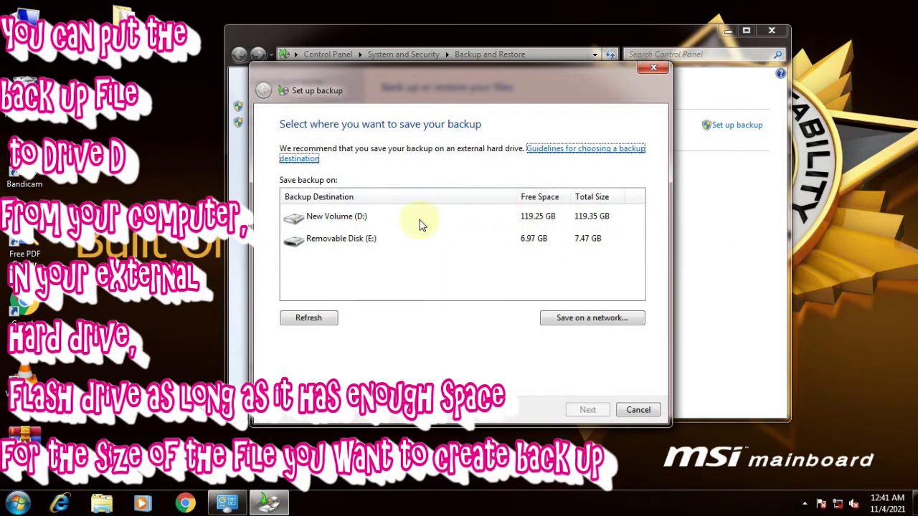
Choose New Volume (D:) as the backup destination and select "Let me choose" for what to back up
click(365, 218)
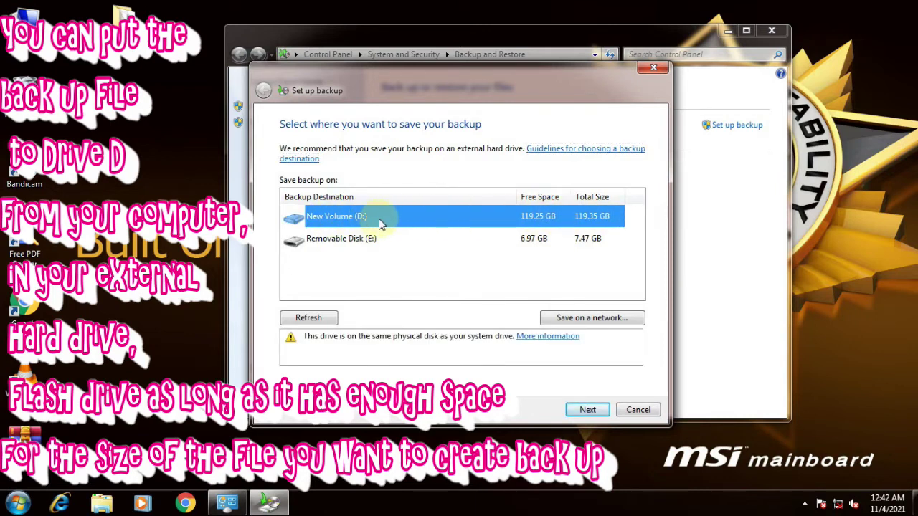
click(586, 415)
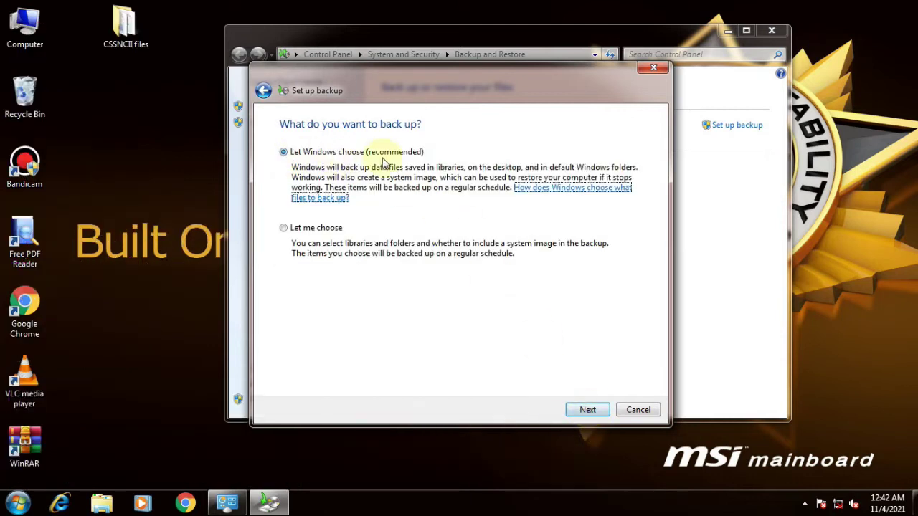
click(284, 229)
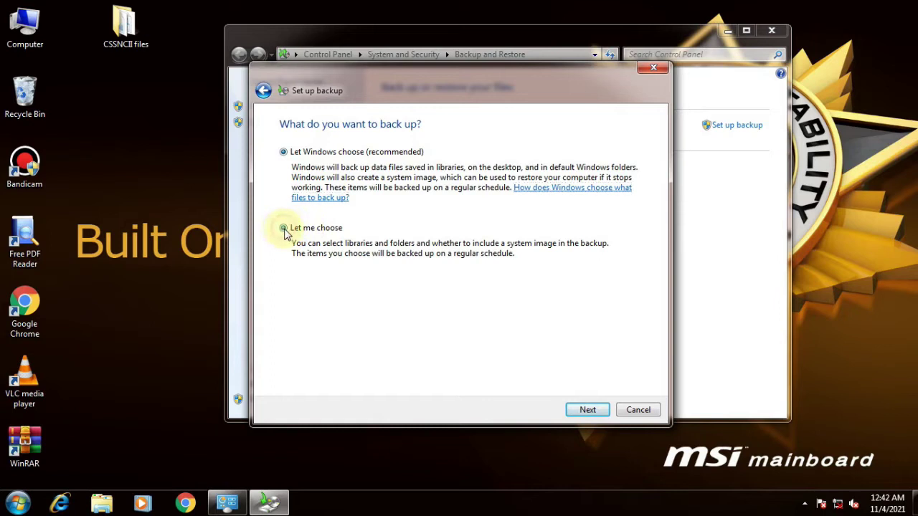
click(585, 409)
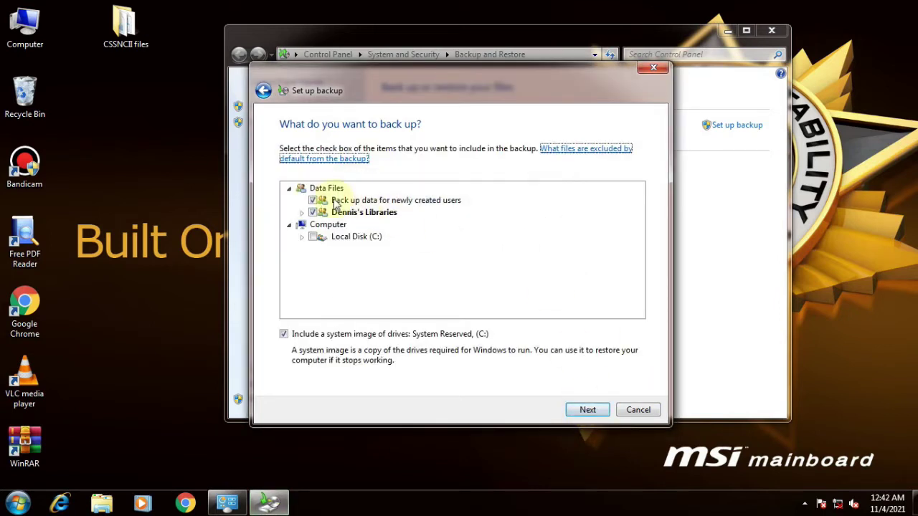
Exclude the data for newly created users and the user's libraries from the backup
click(312, 201)
click(302, 213)
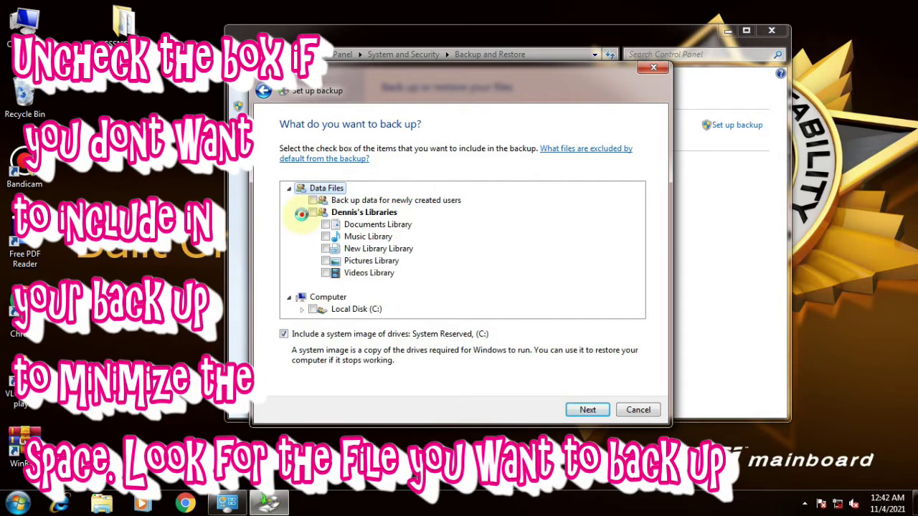
click(302, 214)
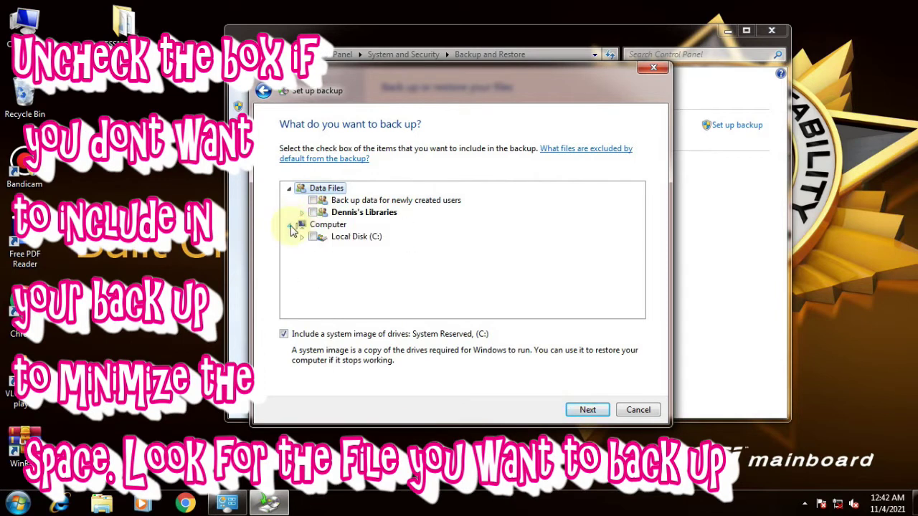
Expand Local Disk (C:), Users and the signed-in user's profile folder among the backup items, and look through its subfolders
click(291, 225)
click(291, 226)
click(302, 237)
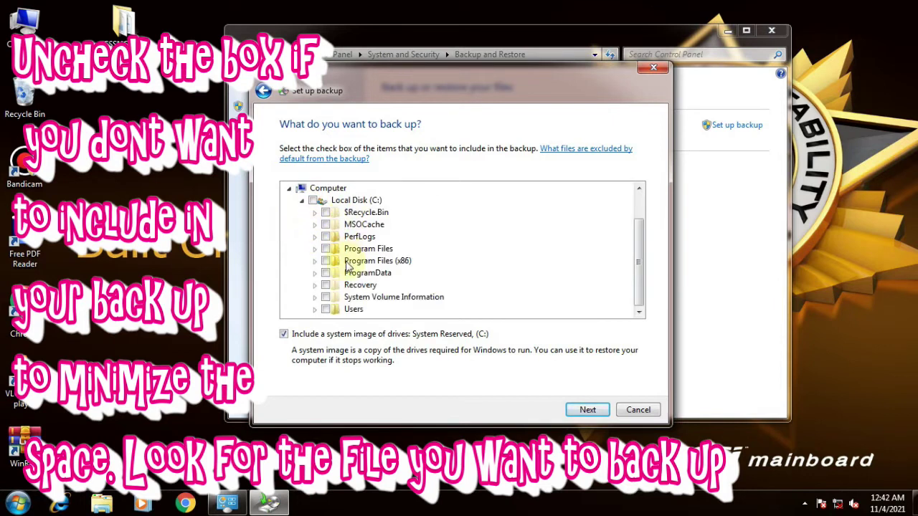
click(314, 309)
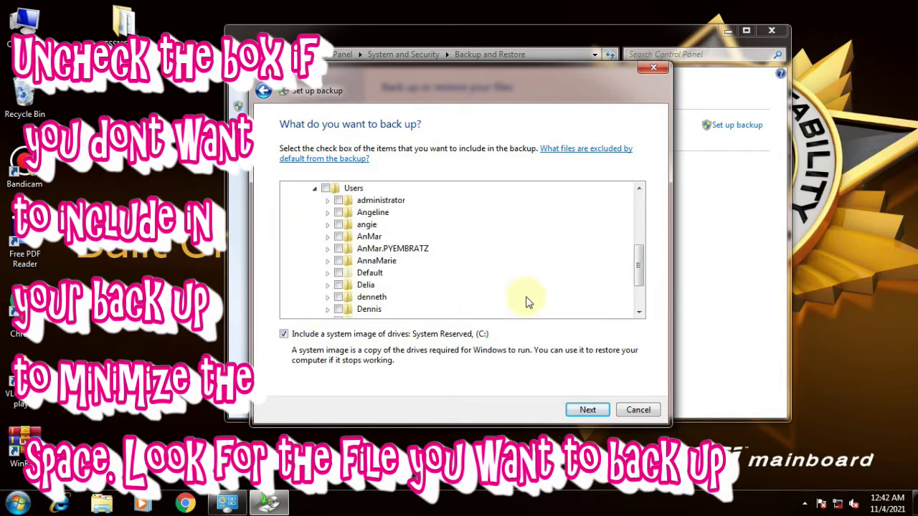
mouse_move(640, 271)
mouse_down()
mouse_move(641, 261)
mouse_move(640, 281)
mouse_move(640, 270)
mouse_up()
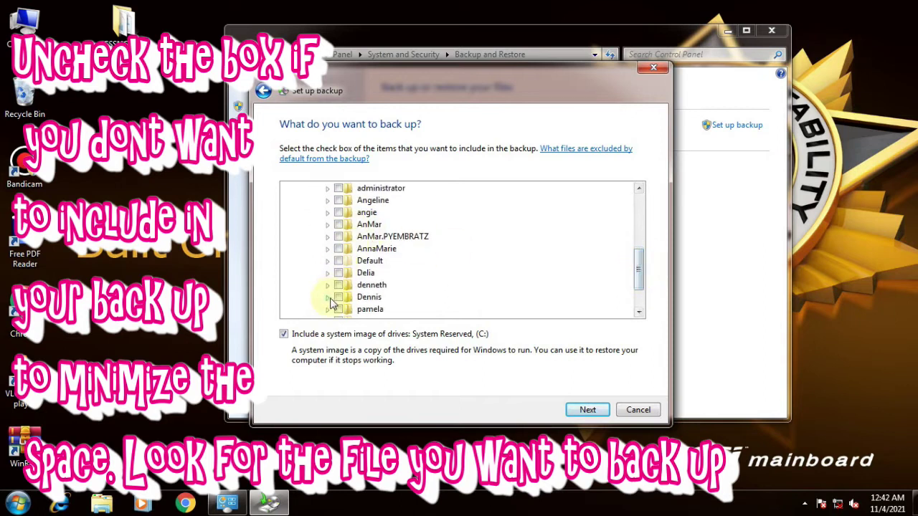
click(17, 503)
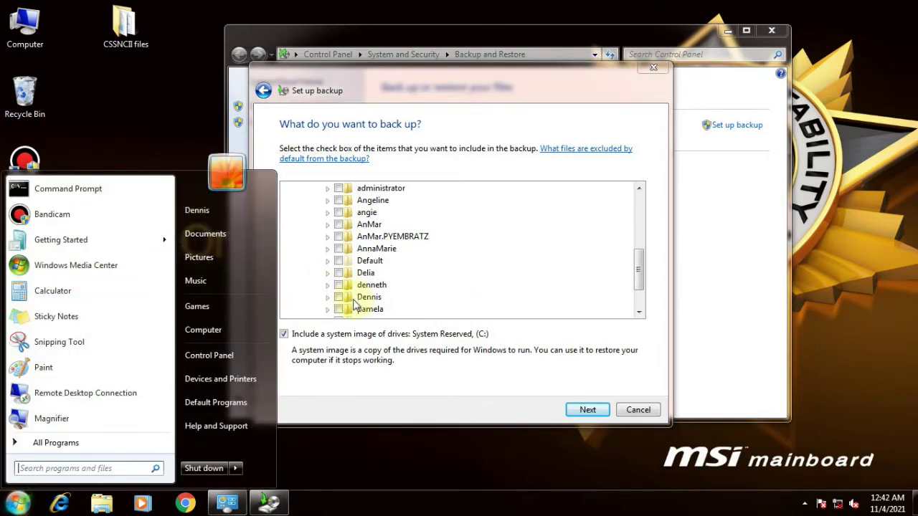
click(327, 301)
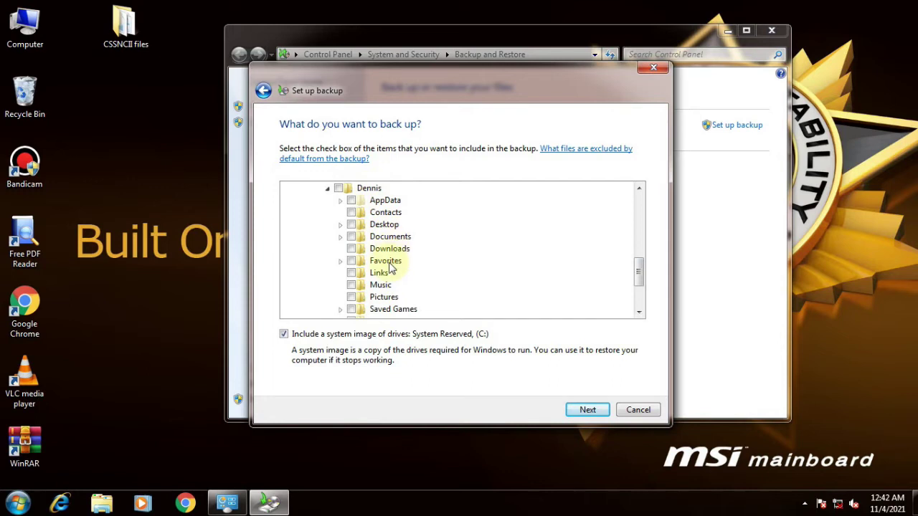
click(638, 312)
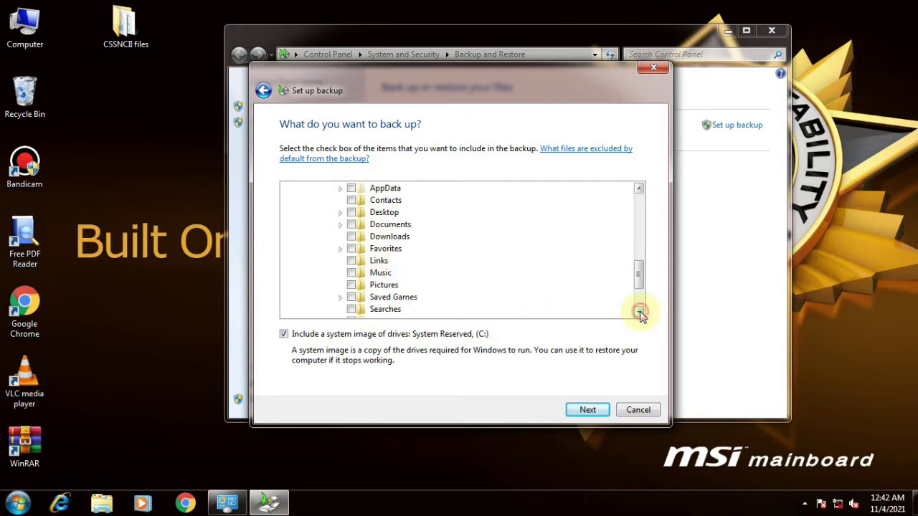
click(638, 313)
click(639, 312)
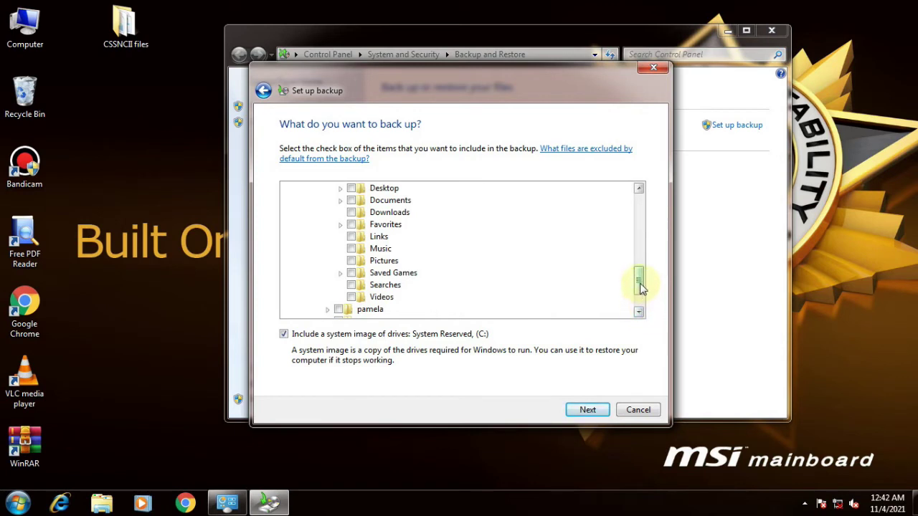
drag(640, 286, 640, 274)
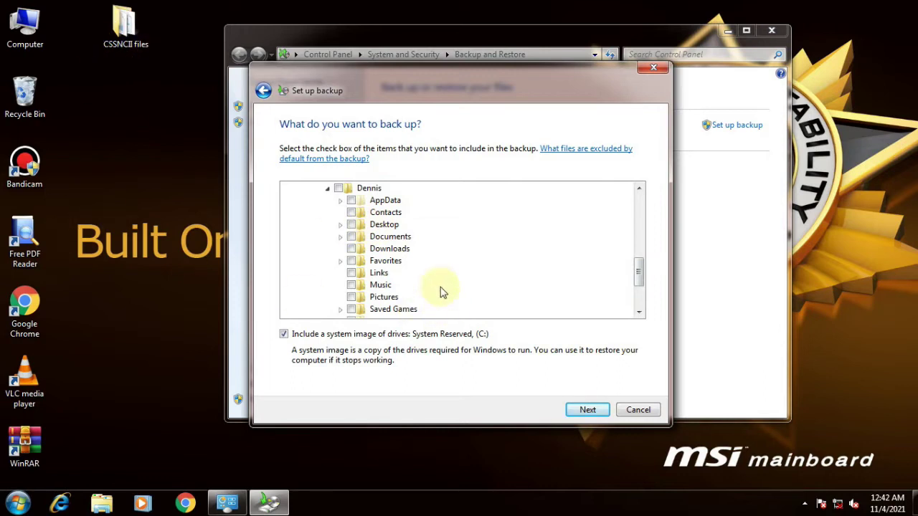
Expand the profile's Documents and Desktop folders and include the Desktop's CSSNCII files folder in the backup
click(340, 238)
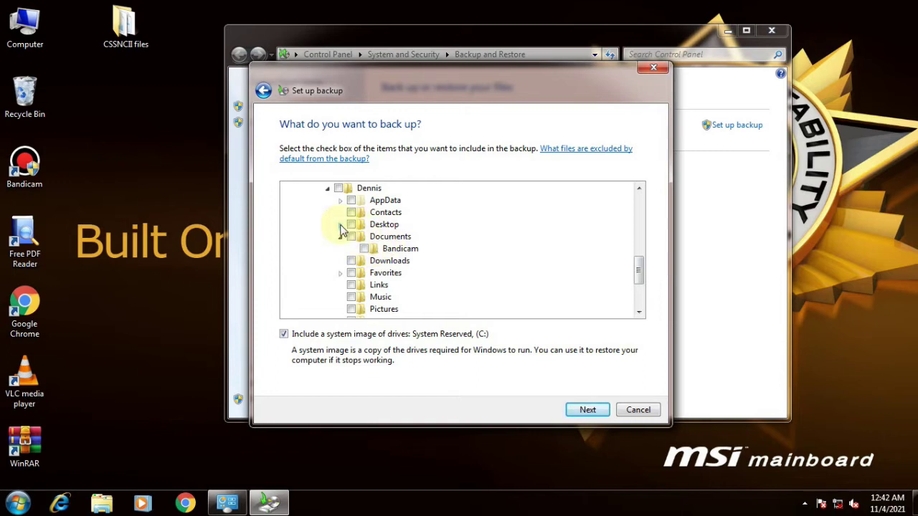
click(341, 226)
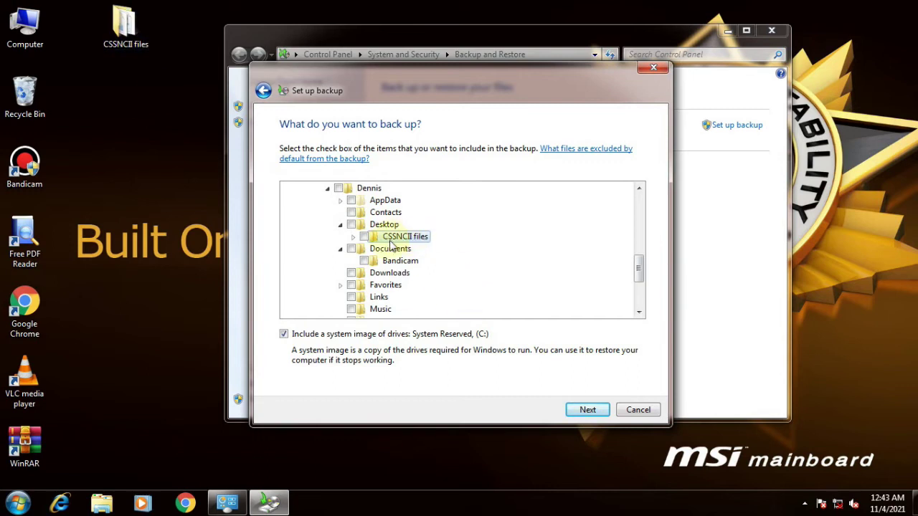
click(364, 237)
Exclude the system image of the drives from the backup, then save the settings and run the backup
click(284, 335)
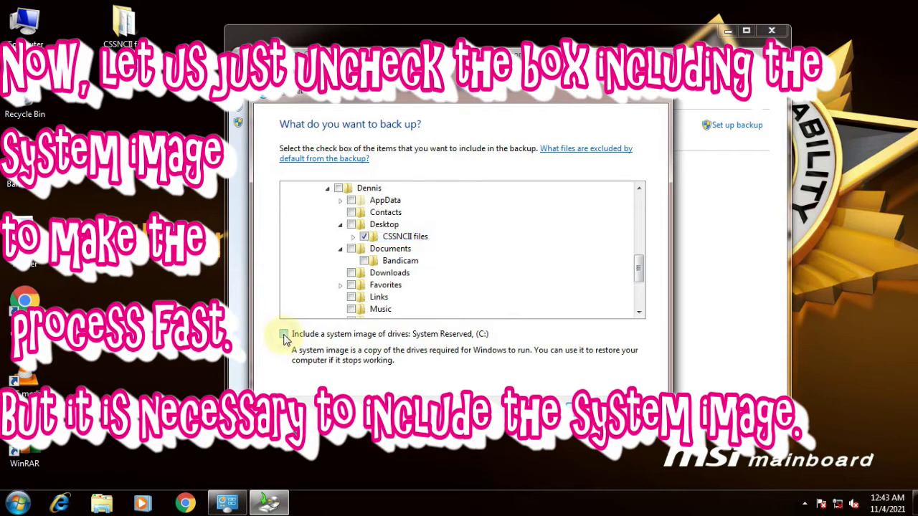
click(640, 267)
mouse_move(639, 266)
mouse_down()
mouse_move(641, 203)
mouse_move(640, 290)
mouse_move(639, 264)
mouse_up()
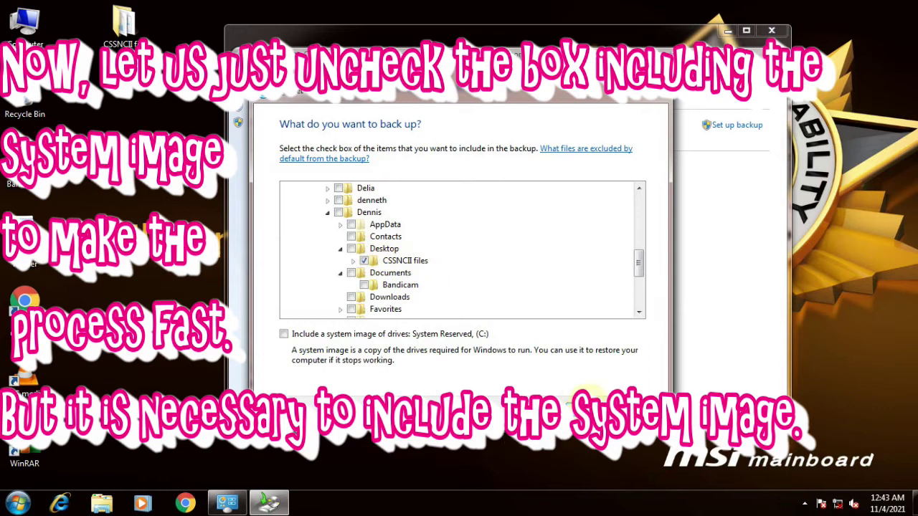
click(587, 398)
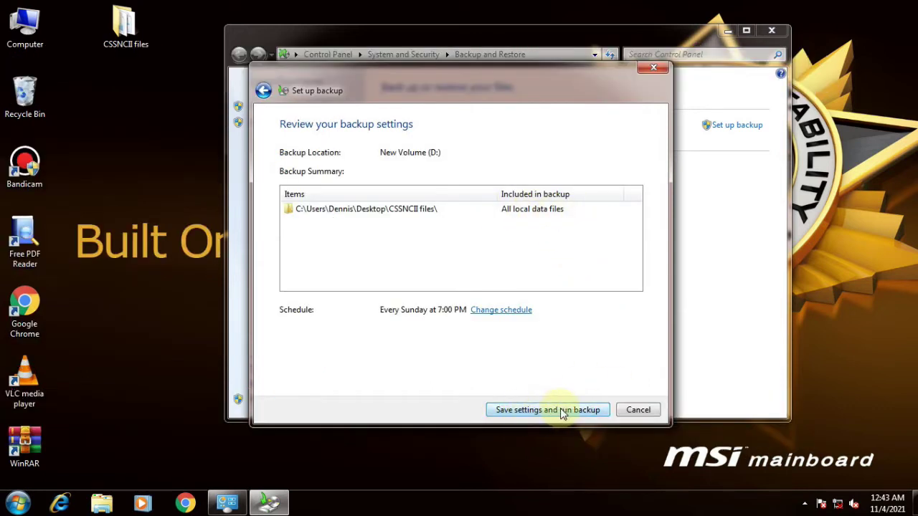
click(562, 411)
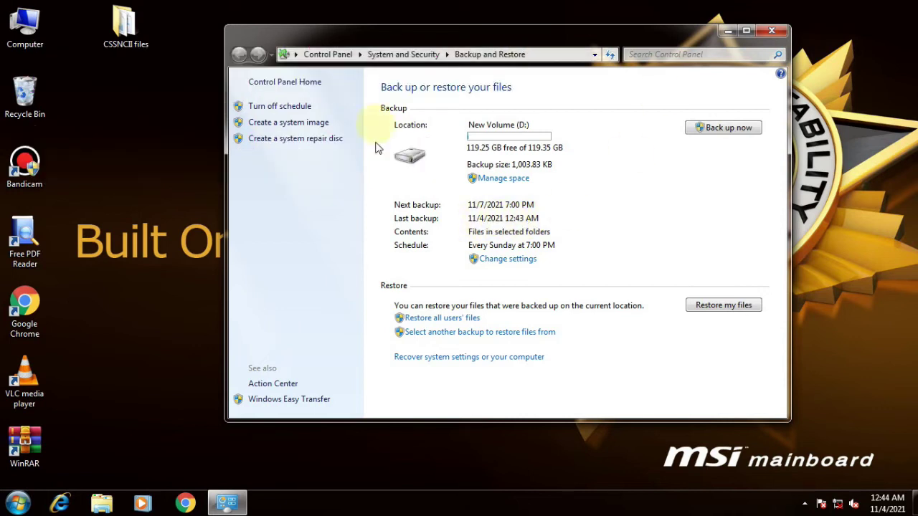
Close Backup and Restore, check the contents of New Volume (D:) for the backup, and return to a refreshed desktop
click(779, 32)
double_click(24, 27)
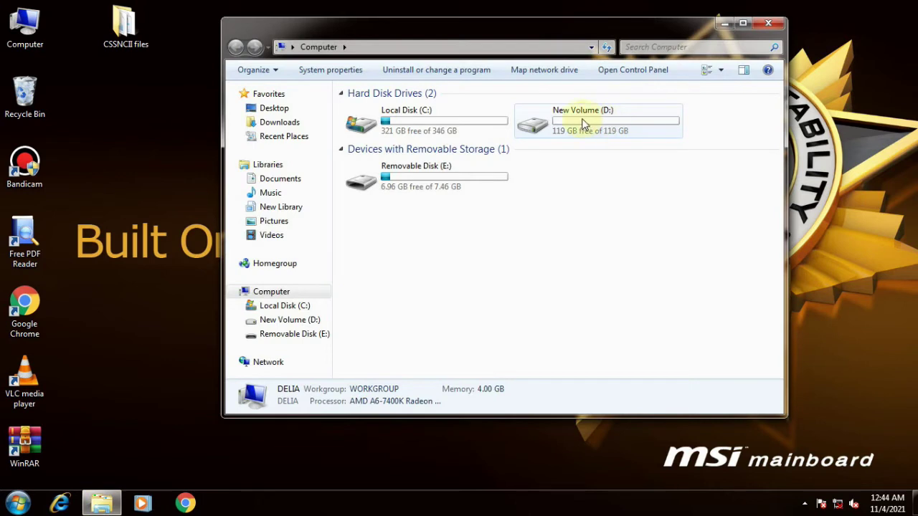
double_click(597, 119)
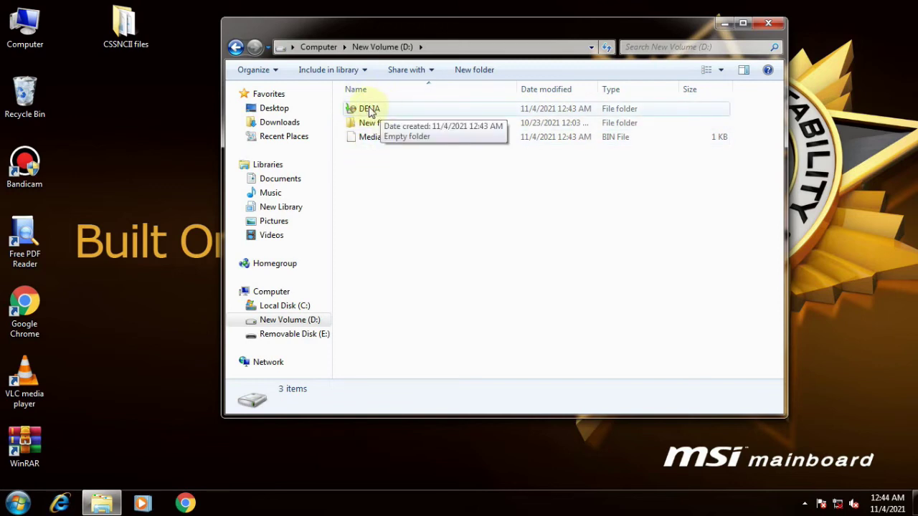
click(768, 24)
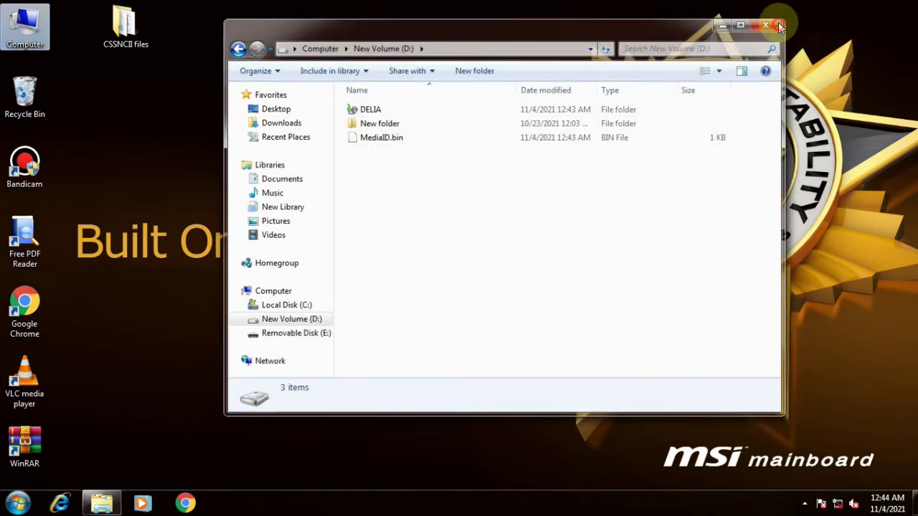
right_click(430, 118)
click(466, 175)
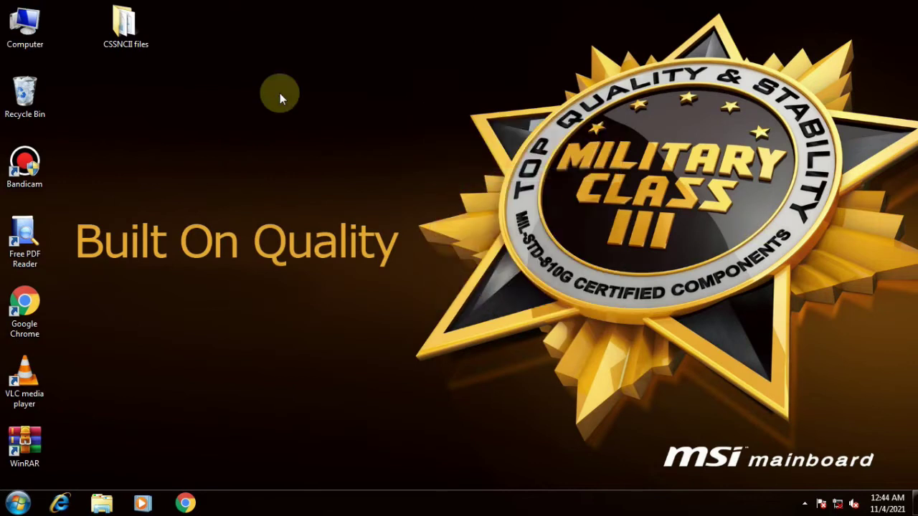
Delete the CSSNCII files folder from the desktop and refresh the desktop
click(119, 23)
key(Delete)
click(511, 299)
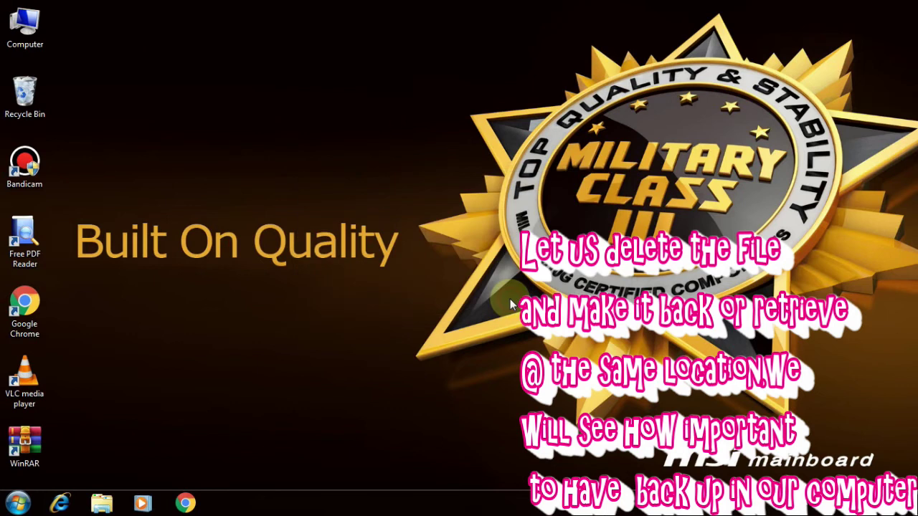
right_click(259, 105)
click(322, 162)
right_click(323, 117)
click(359, 173)
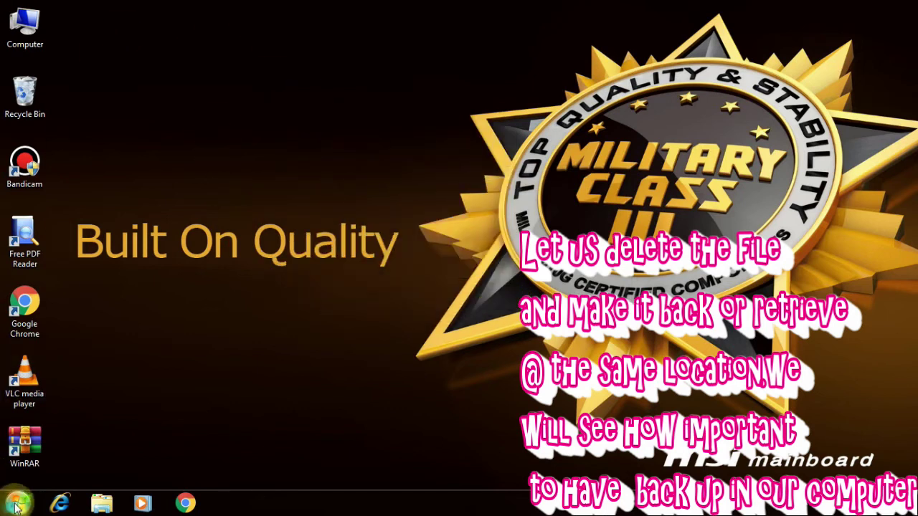
Open the backup set on New Volume (D:) and choose to restore my files from this backup
click(18, 503)
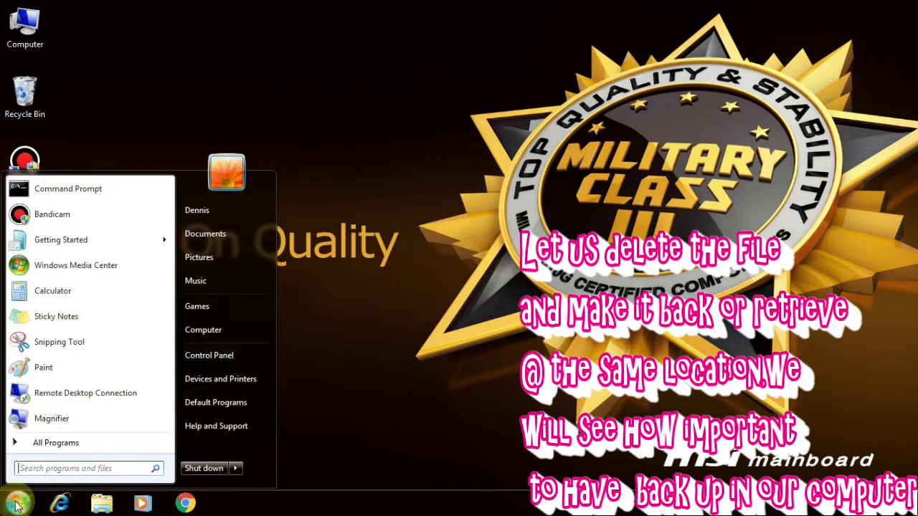
click(213, 328)
double_click(590, 116)
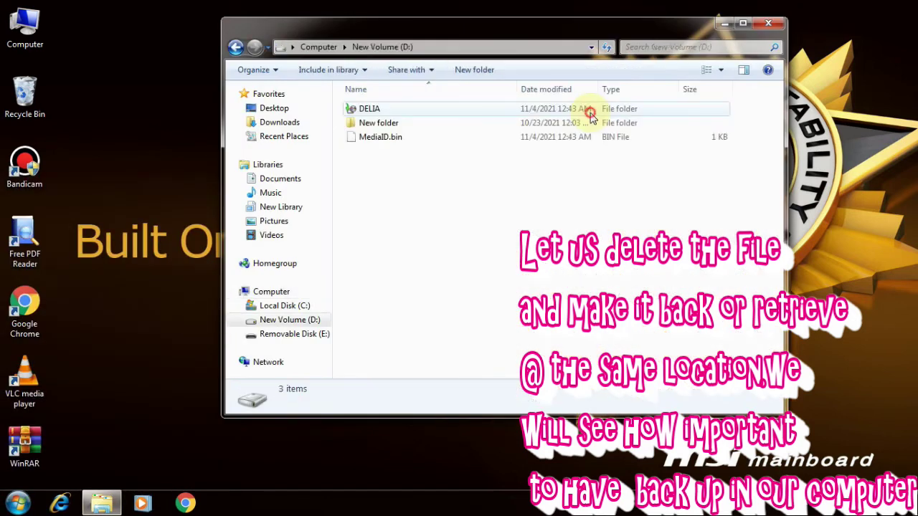
double_click(369, 109)
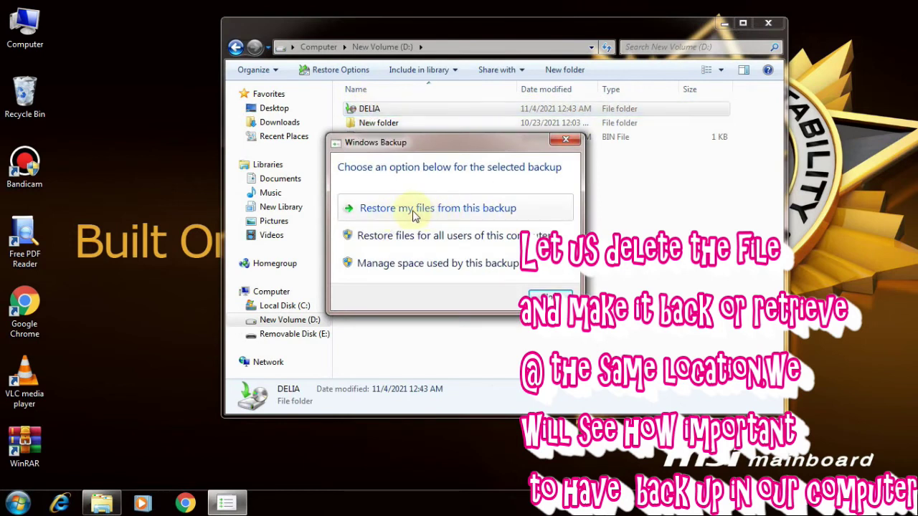
click(456, 210)
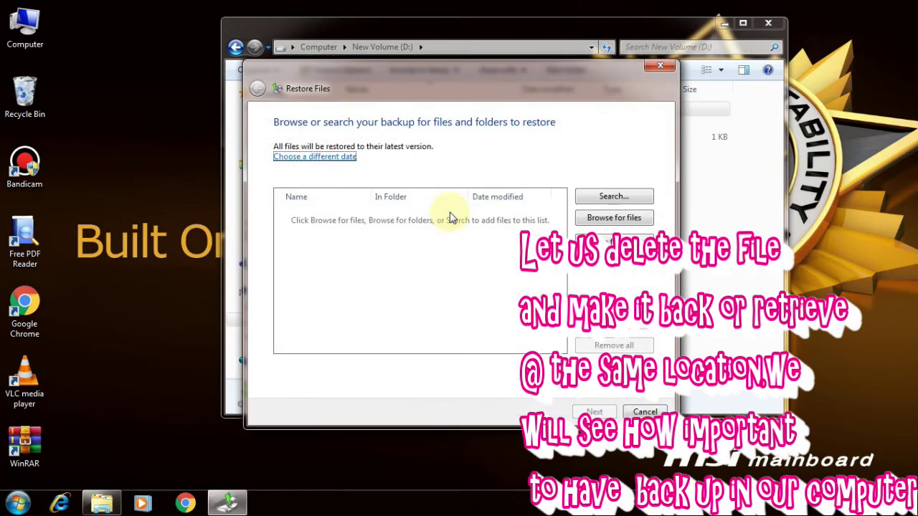
Browse the backup of C: through Users and the profile folder to Desktop, and add the CSSNCII files folder to the restore list
click(614, 243)
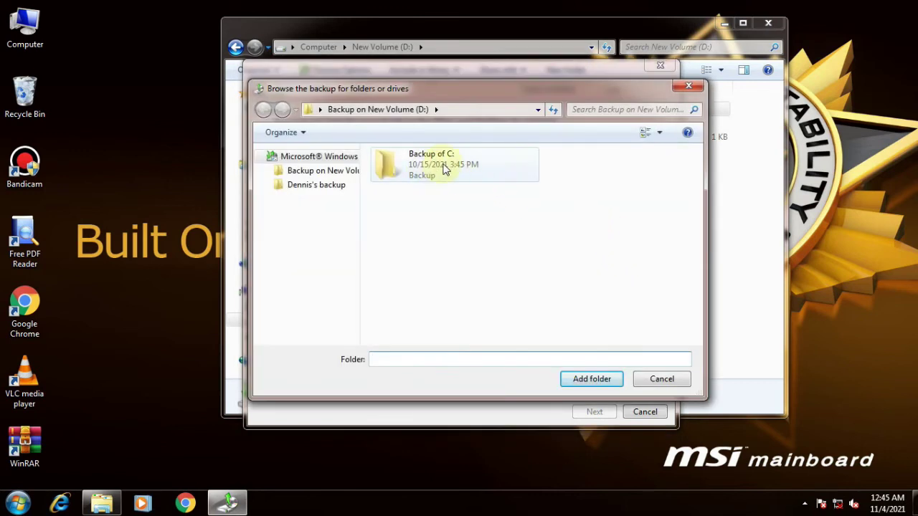
click(441, 159)
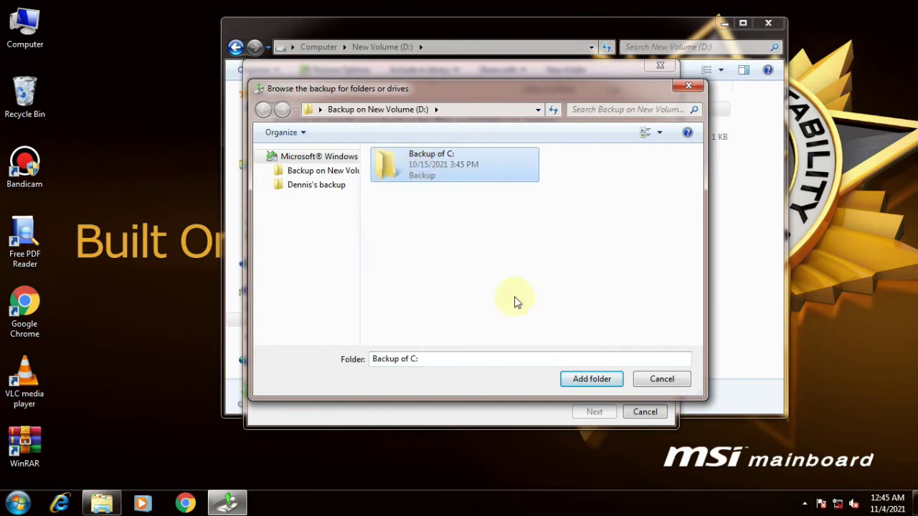
double_click(430, 165)
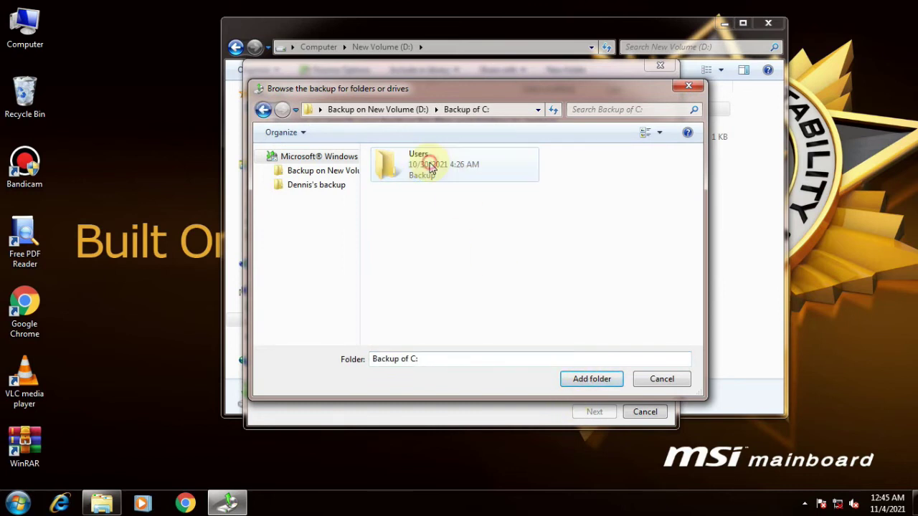
double_click(430, 167)
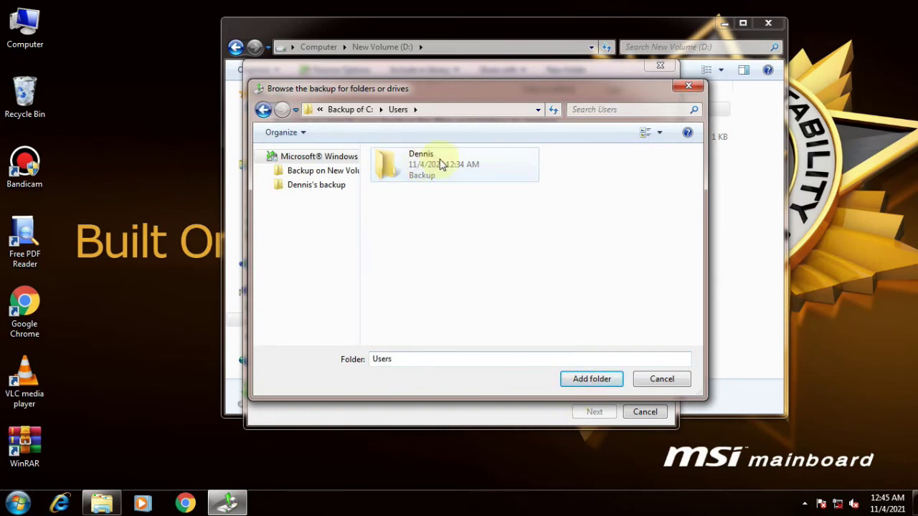
double_click(404, 166)
double_click(423, 165)
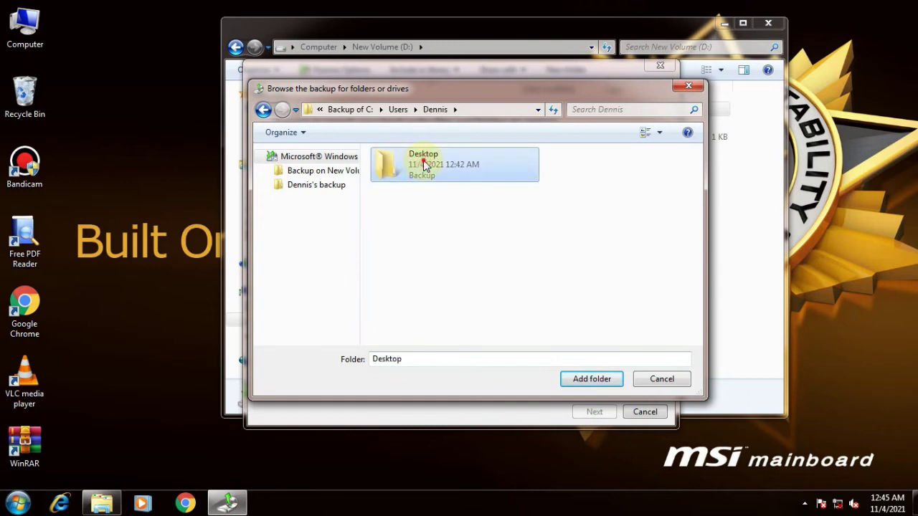
click(433, 165)
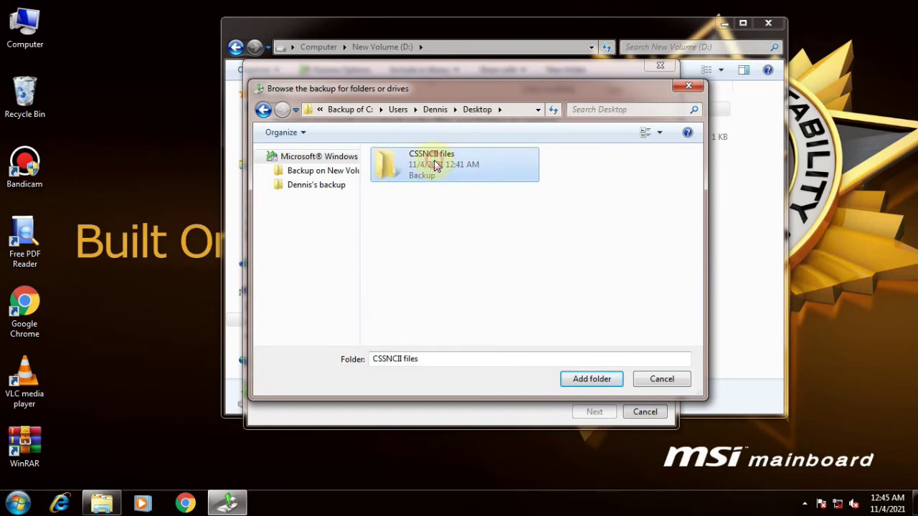
double_click(423, 165)
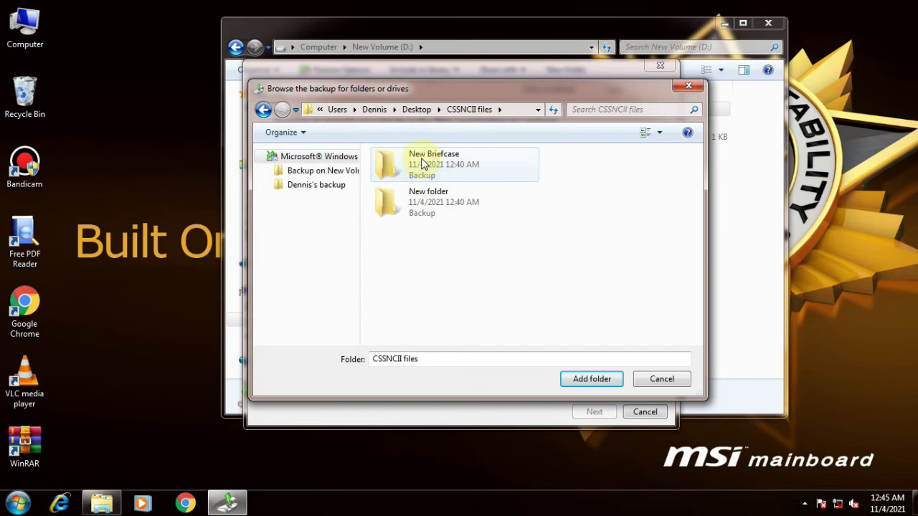
click(263, 111)
click(600, 379)
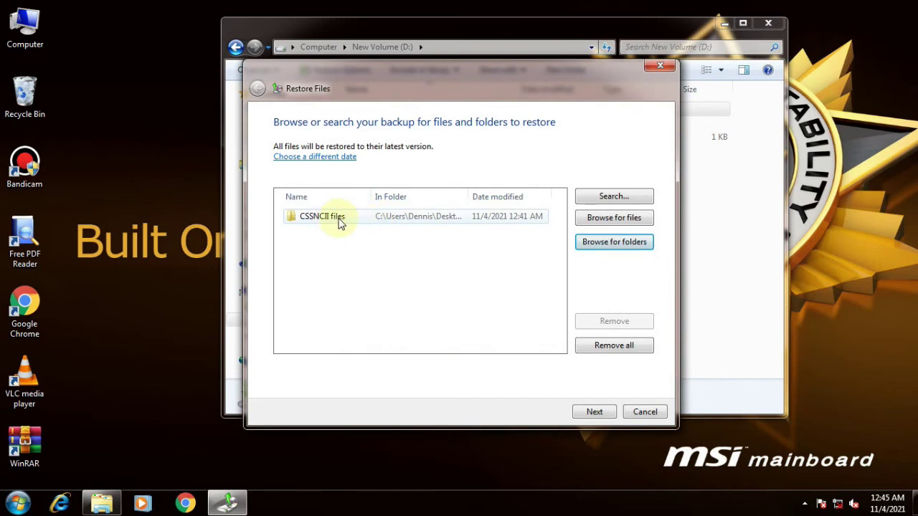
Restore the listed CSSNCII files folder in its original location
click(340, 220)
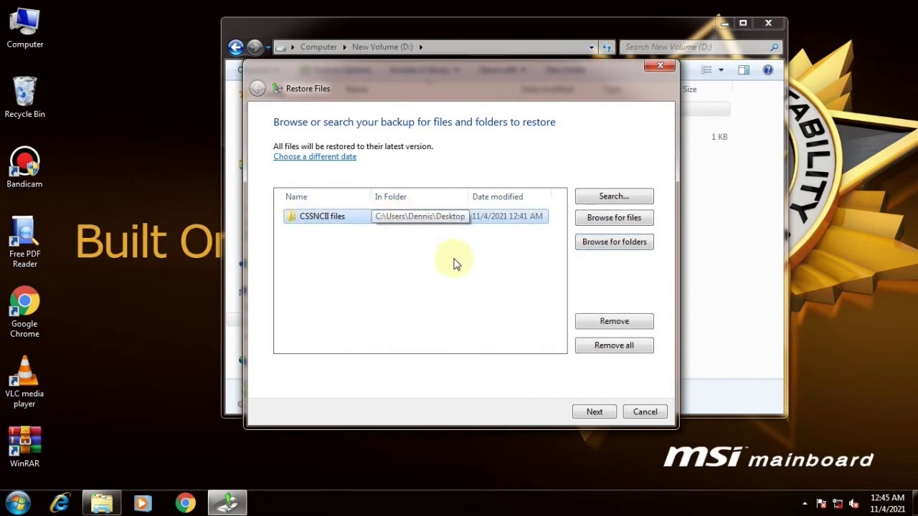
click(594, 413)
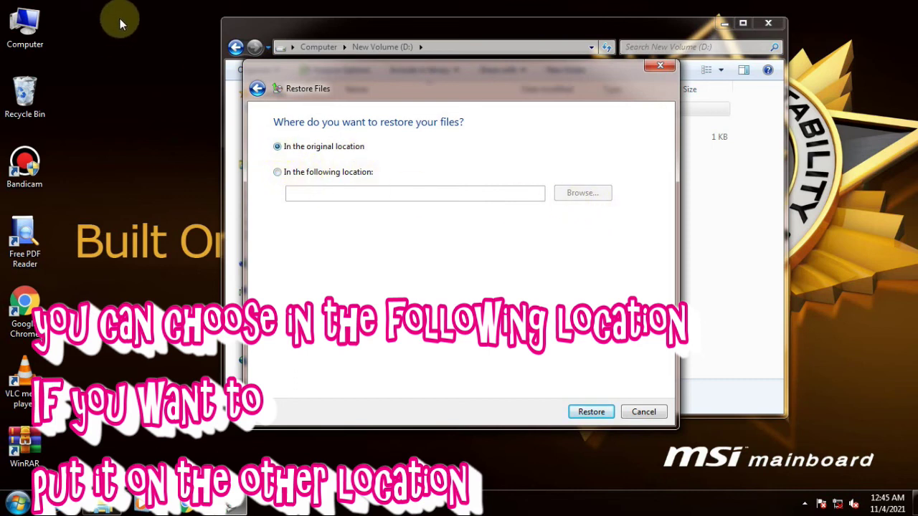
click(591, 412)
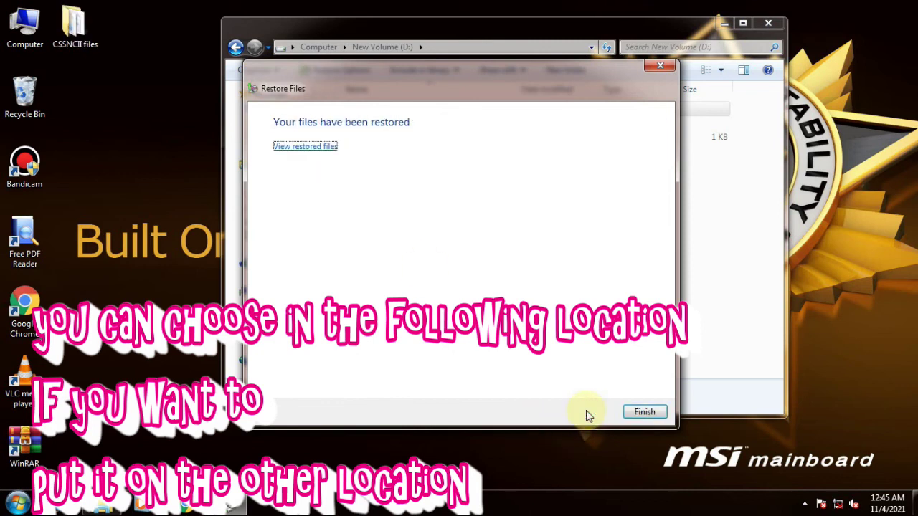
Select the restored CSSNCII files folder on the desktop, close the restore wizard and drive window, and refresh the desktop
click(74, 25)
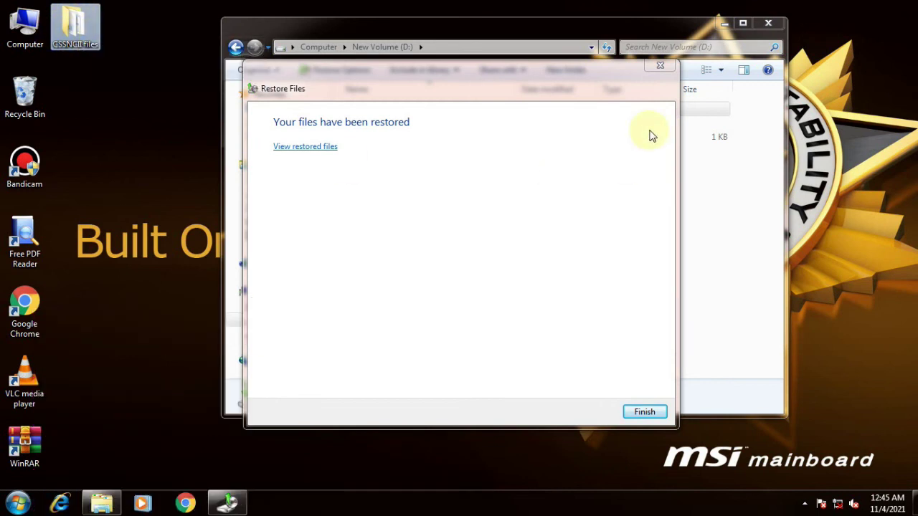
click(660, 66)
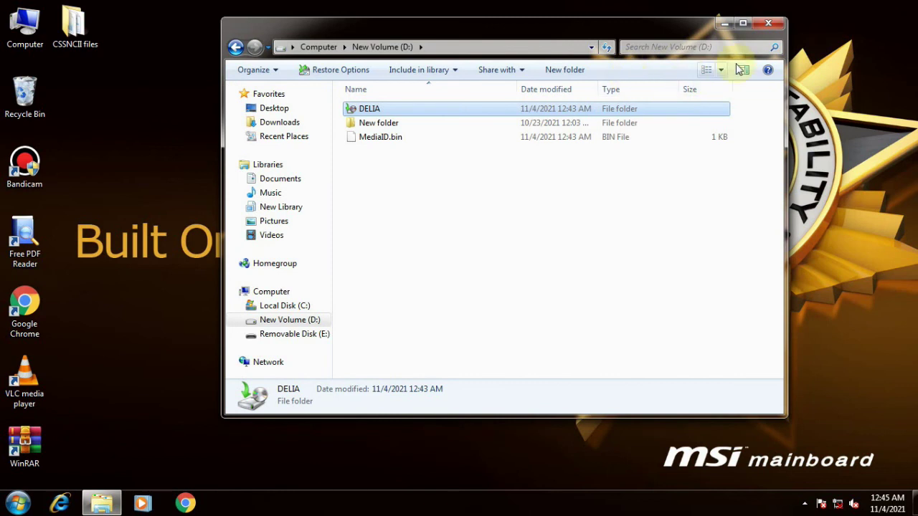
click(765, 22)
right_click(413, 169)
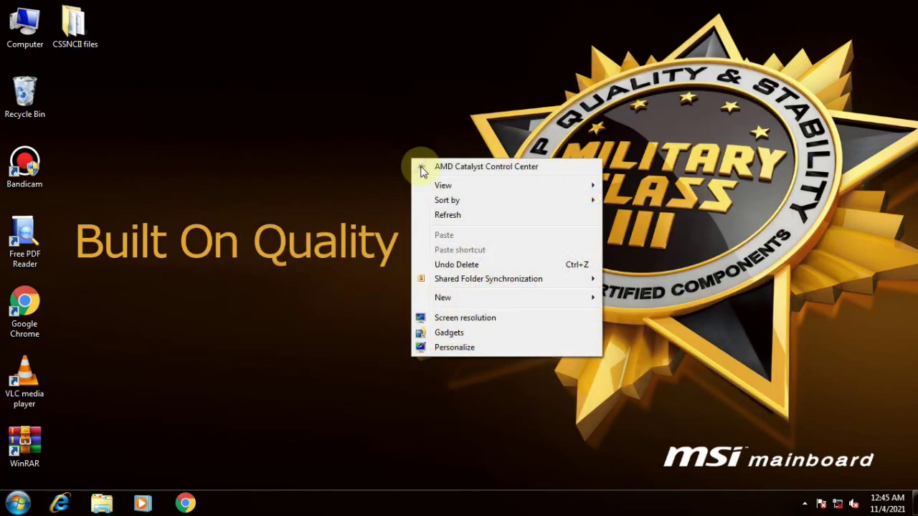
click(450, 212)
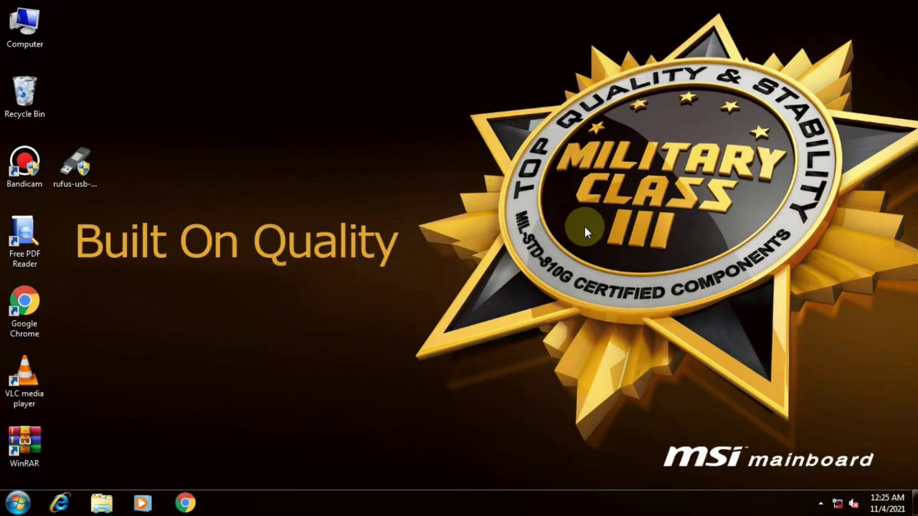